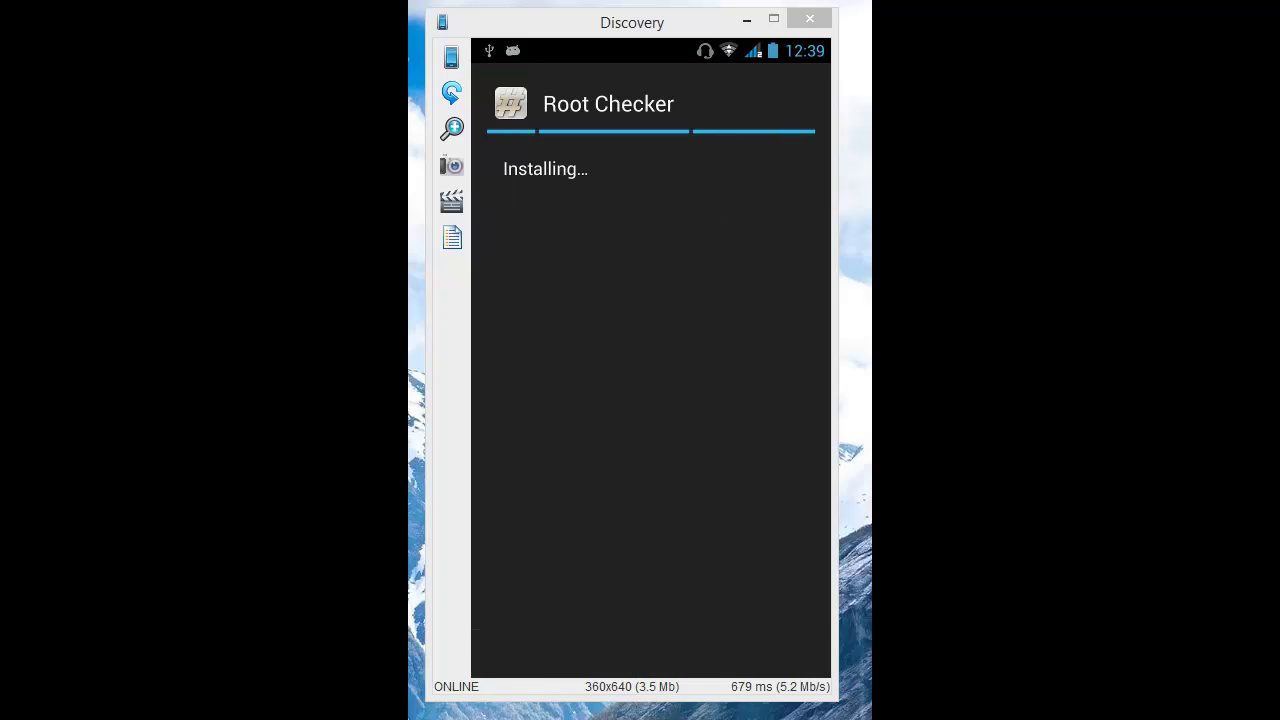
Step: Launch the newly installed Root Checker and start its root check, prompting a SuperSU request
left_click(740, 654)
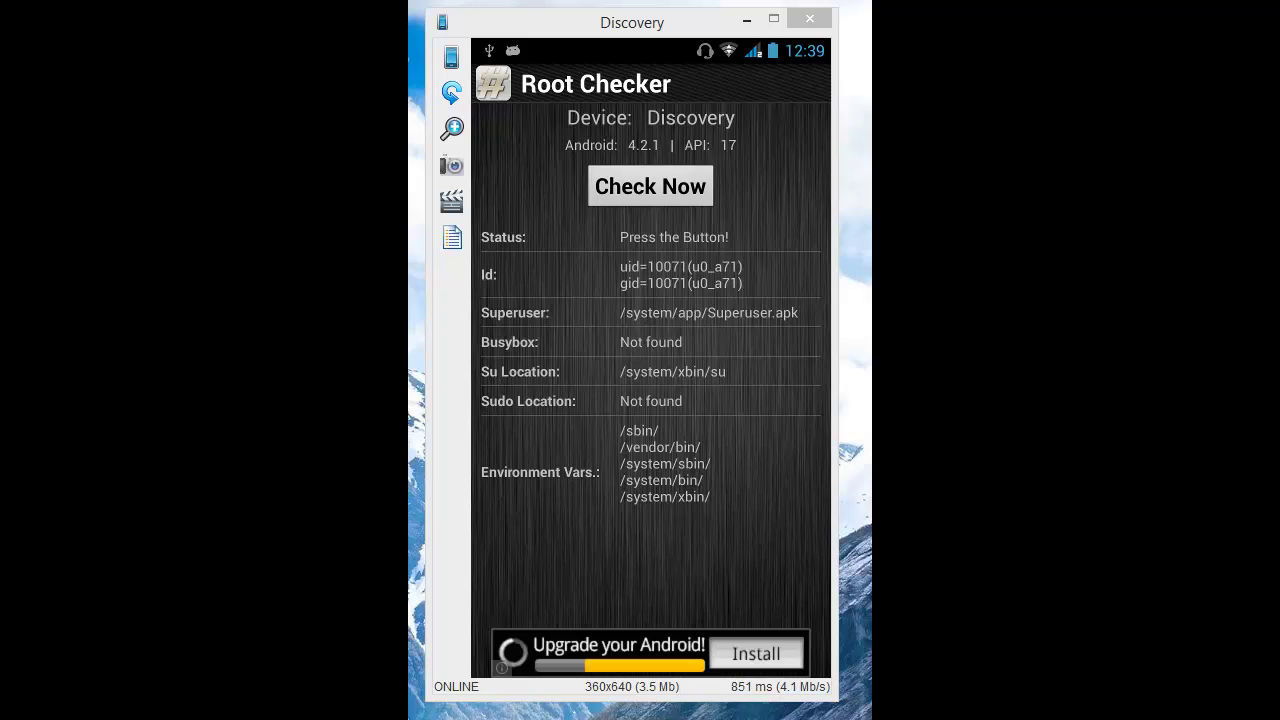
left_click(650, 186)
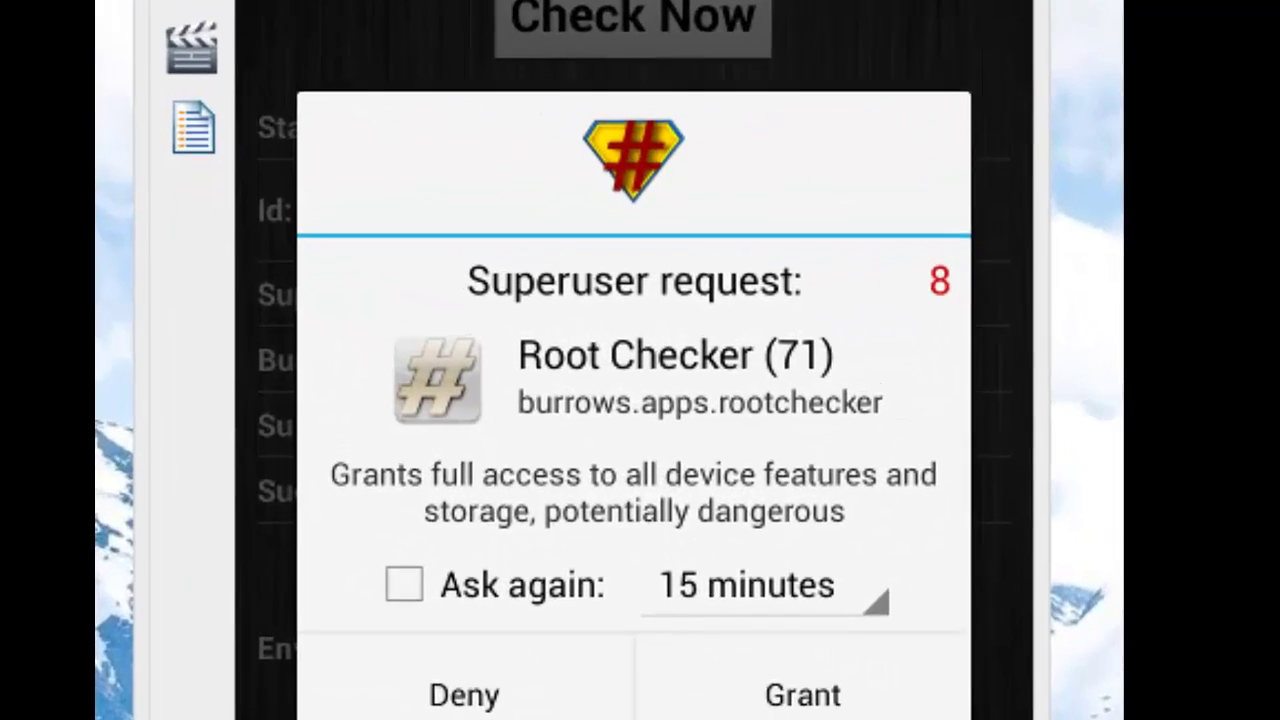